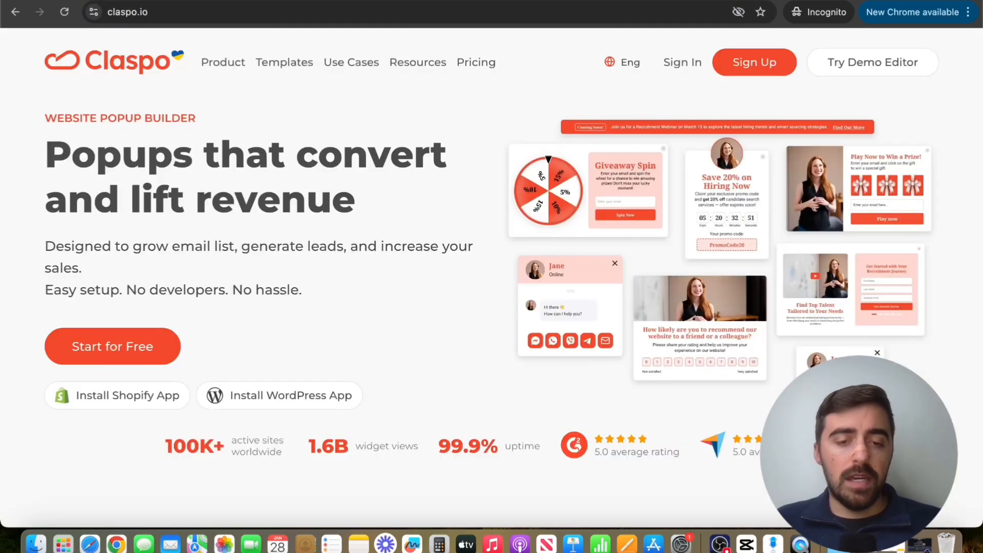
Step: Enter the Claspo dashboard from the homepage and open the pricing plans from the active subscription details
left_click(159, 344)
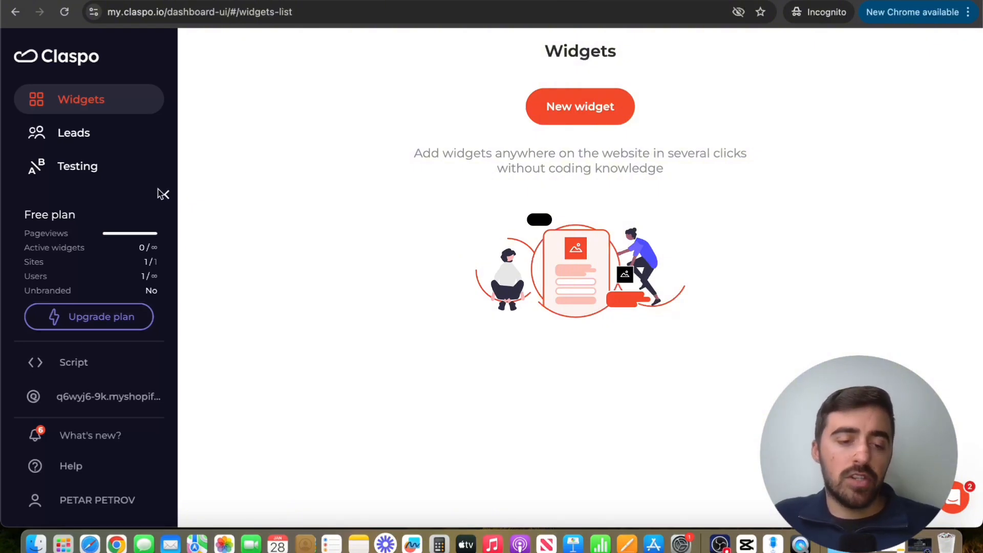
left_click(41, 257)
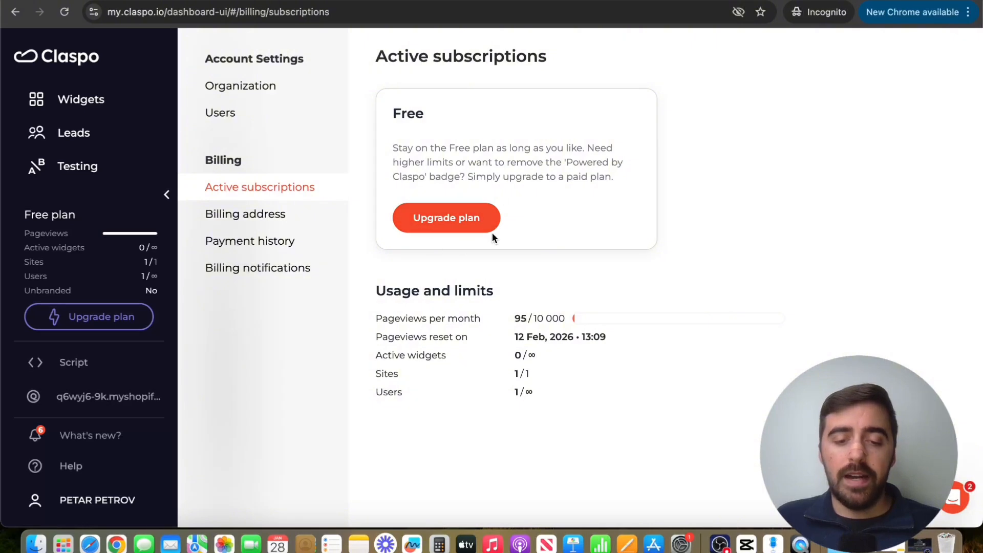
left_click(468, 217)
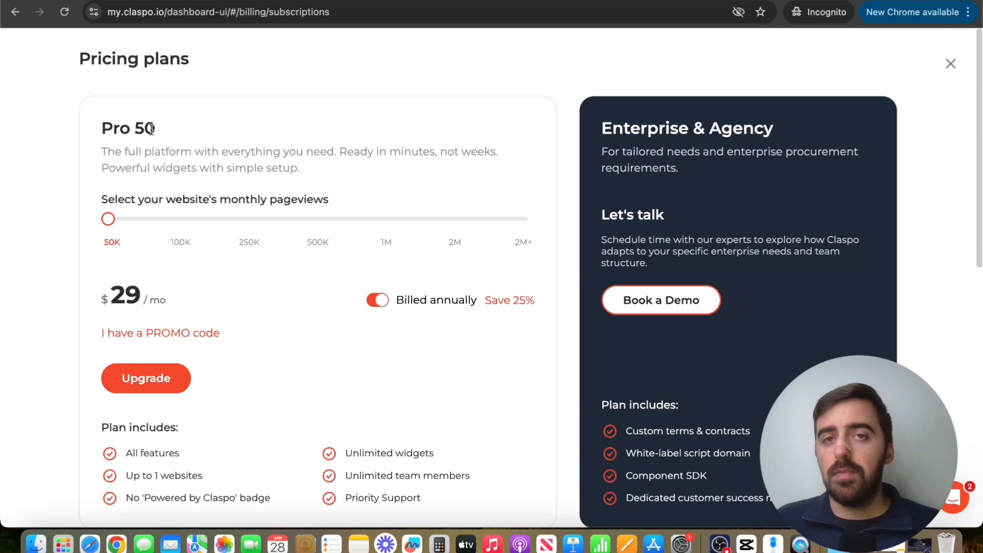
Step: Compare Pro plan pricing by selecting 250K monthly pageviews and switching annual billing off and back on
left_click_drag(108, 219, 230, 231)
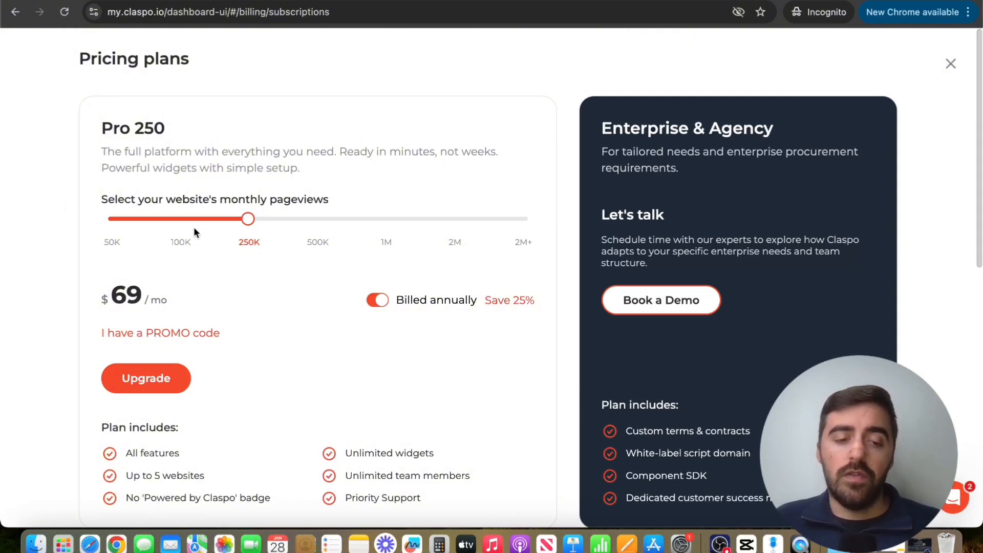
left_click(378, 302)
left_click(356, 299)
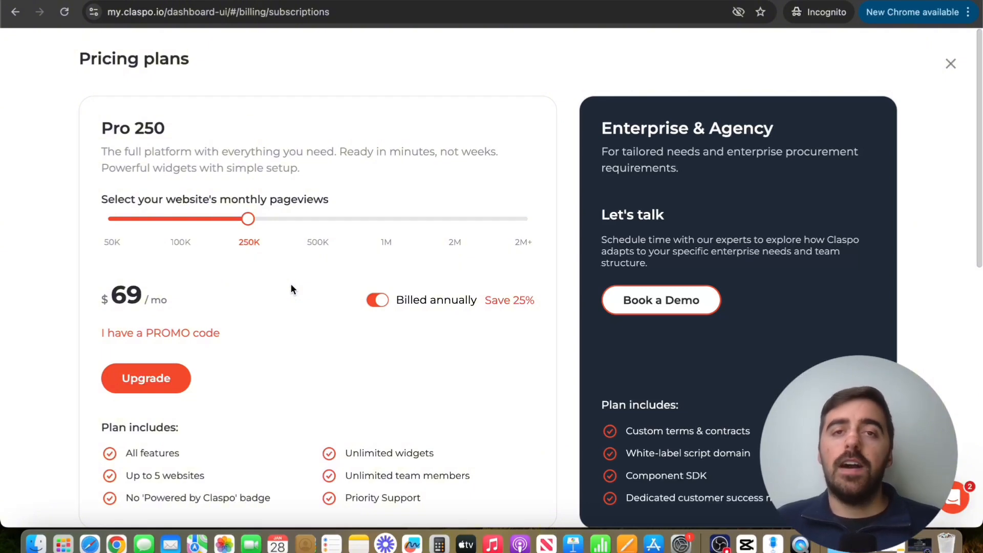
Step: Try to apply a promo code to the annually billed Pro 250 plan
left_click(164, 327)
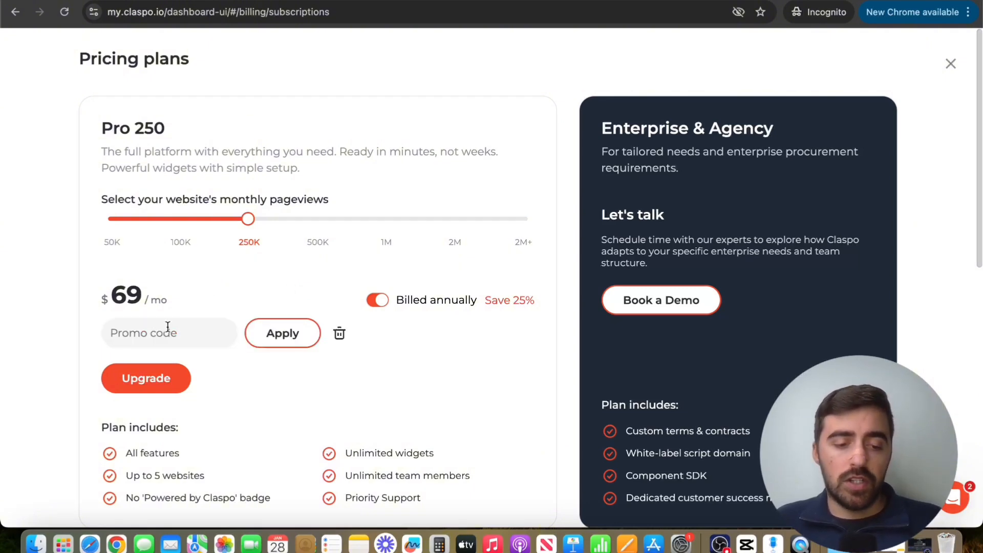
left_click(262, 336)
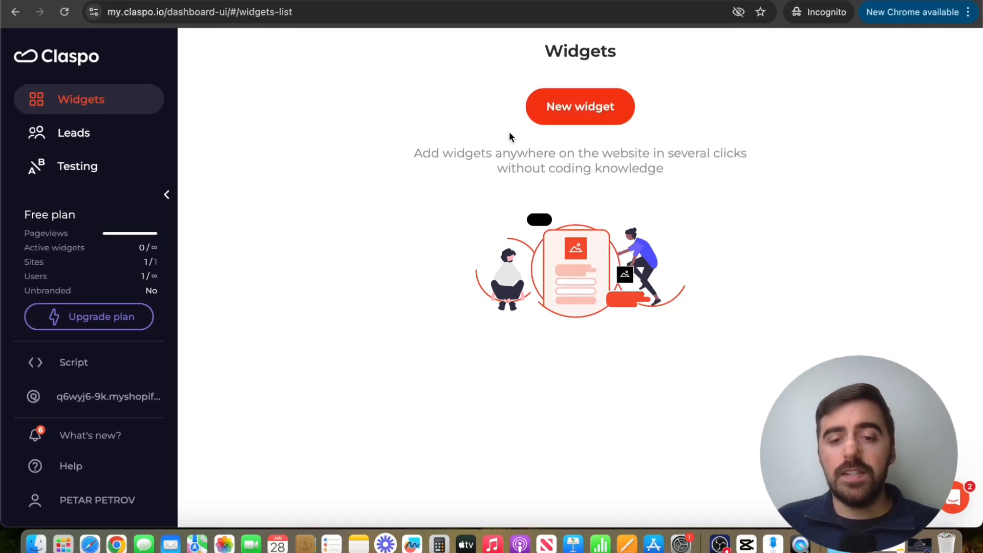
Step: Start a new widget from the template library and filter templates by the Lead Generation use case and Pop-up layout
left_click(581, 108)
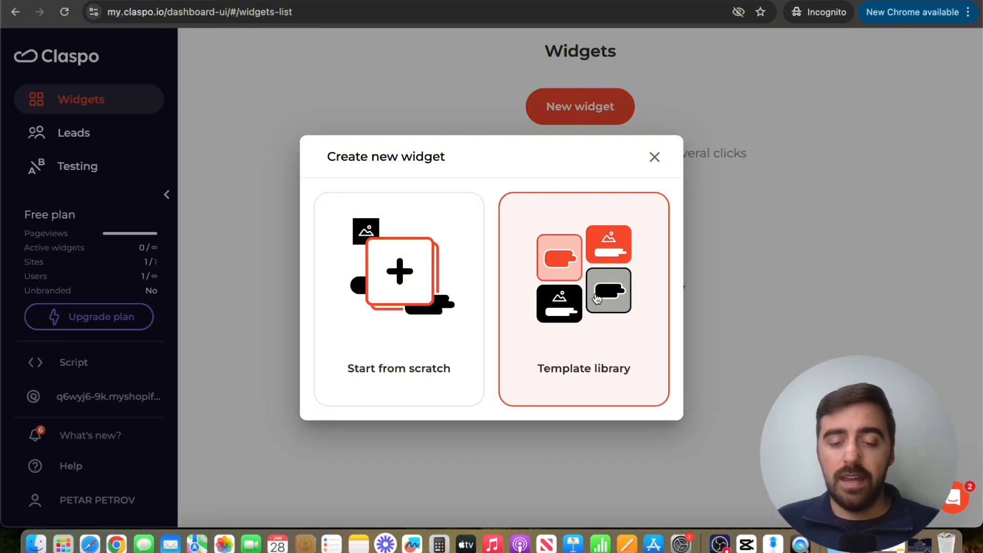
left_click(594, 328)
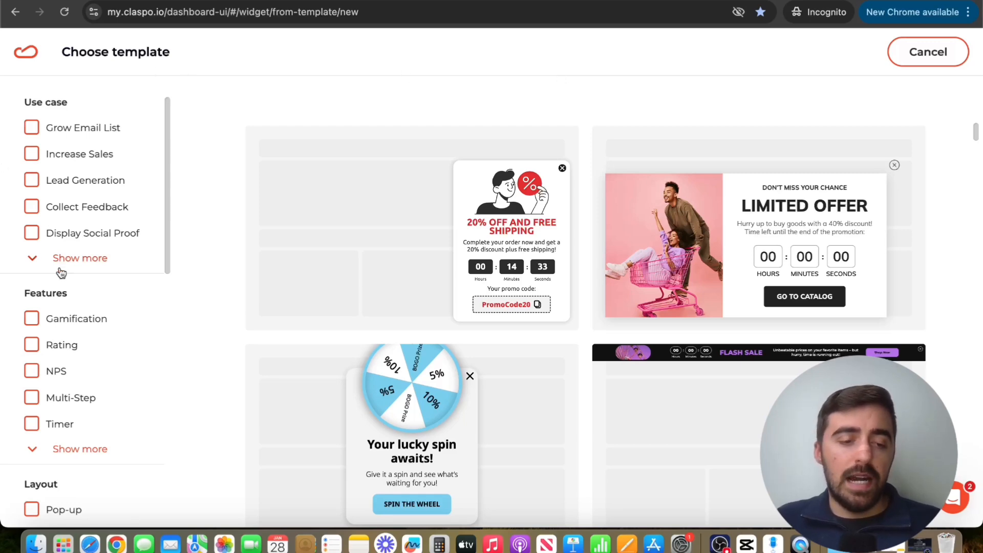
scroll(60, 271, "down", 1)
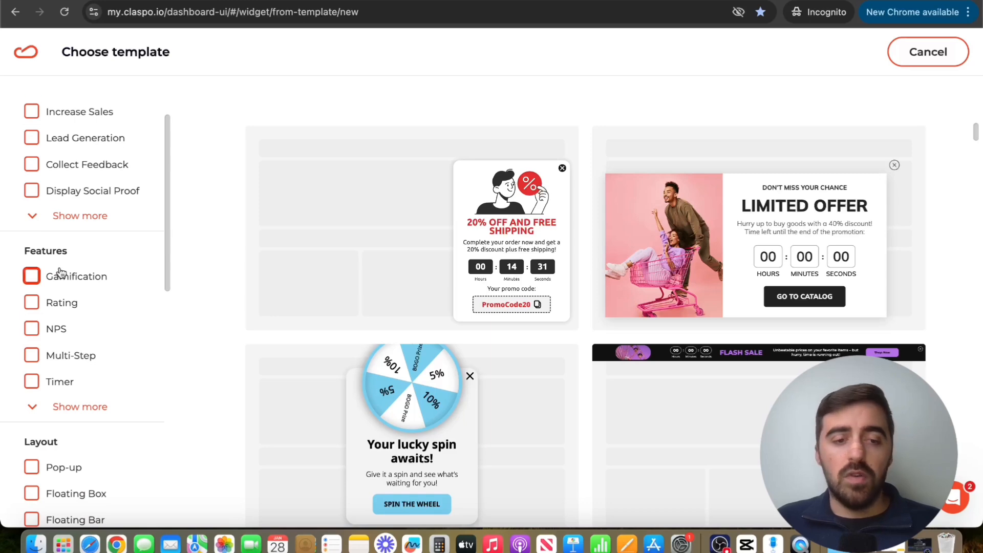
scroll(60, 271, "up", 1)
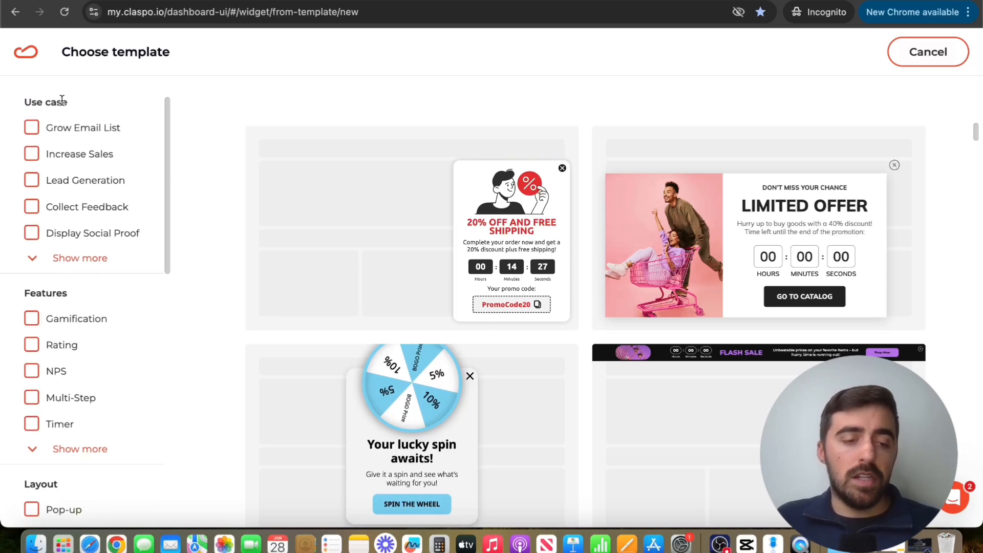
left_click(31, 181)
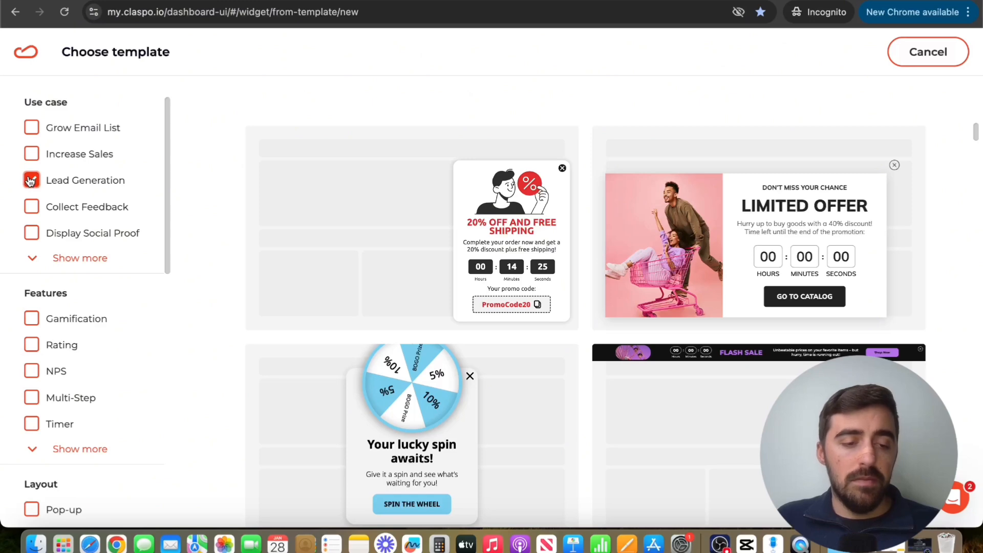
scroll(106, 222, "down", 5)
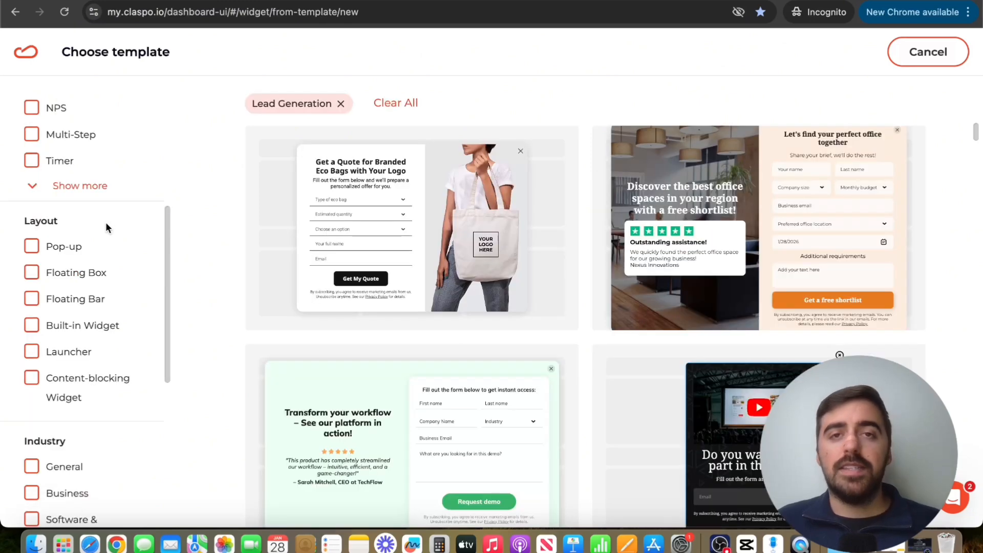
left_click(32, 246)
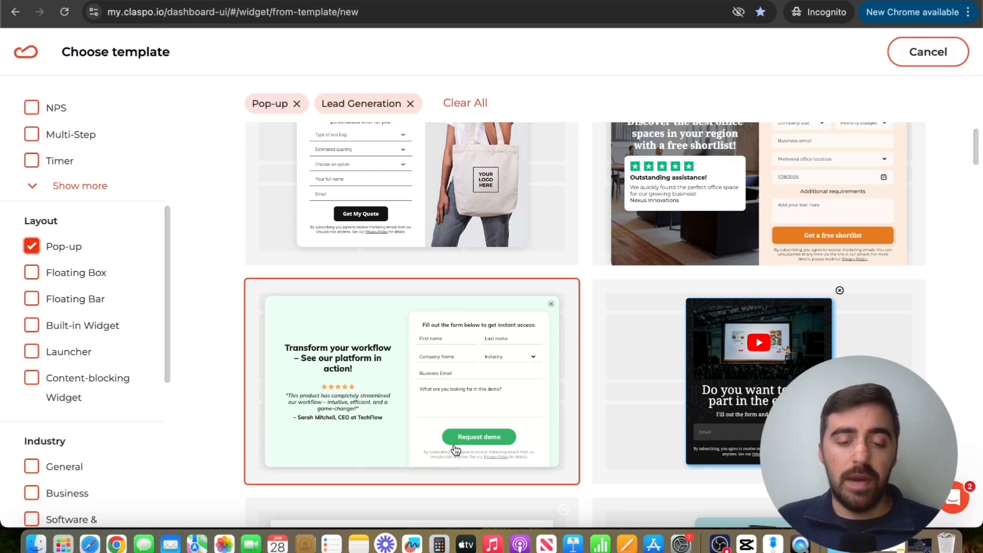
Step: Preview the request, success and error views of the "Transform your workflow" pop-up template and use it for the widget
left_click(437, 360)
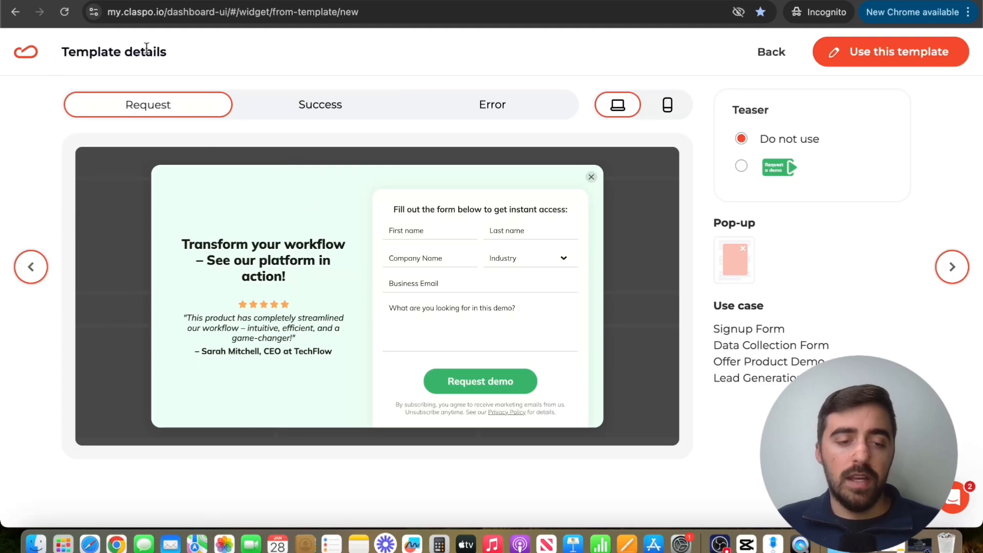
left_click(299, 105)
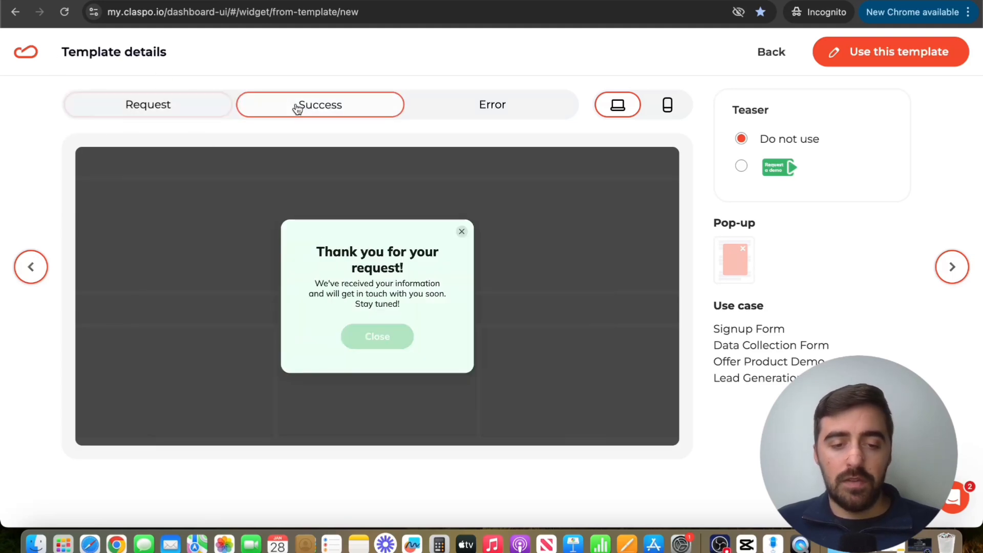
left_click(466, 118)
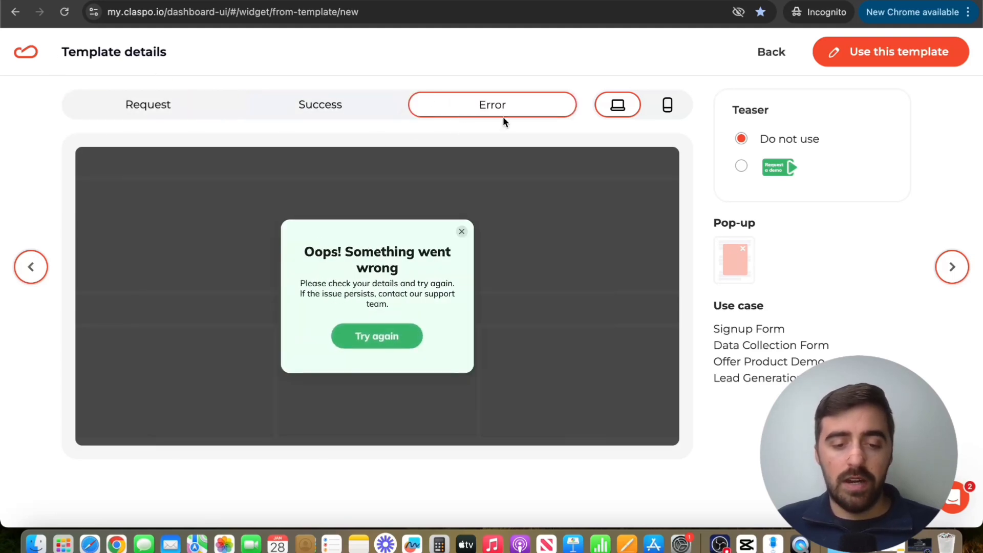
left_click(182, 104)
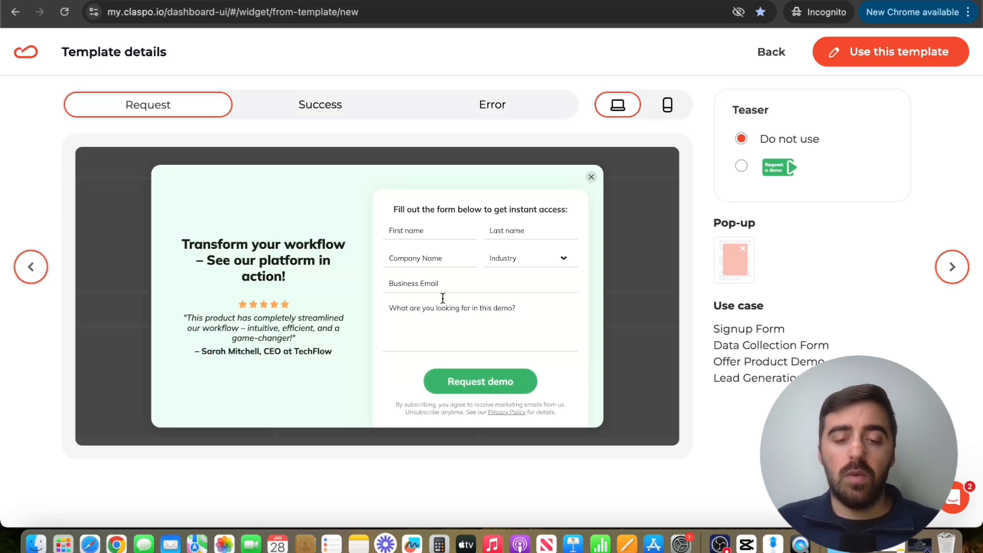
left_click(870, 66)
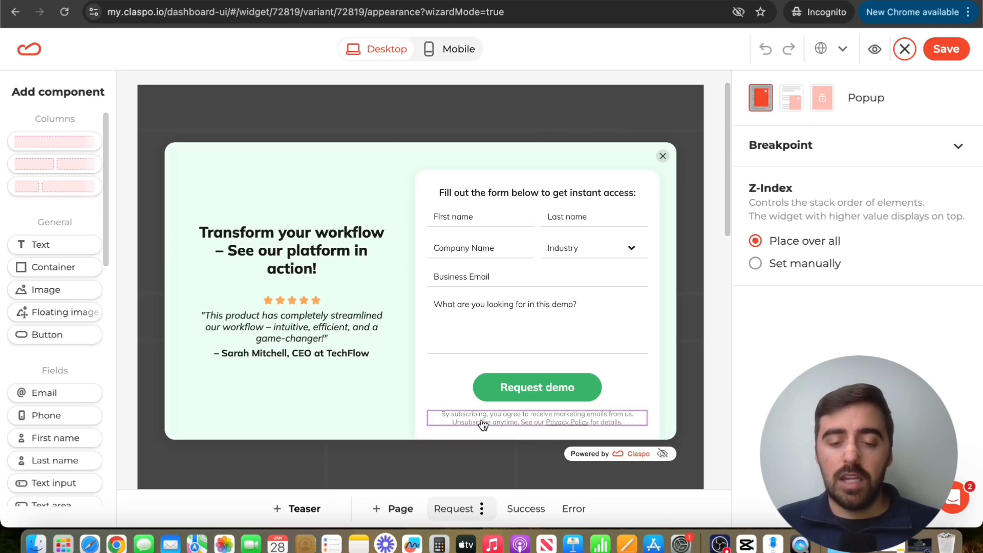
Step: Delete the marketing consent text below the Request demo button
left_click(457, 425)
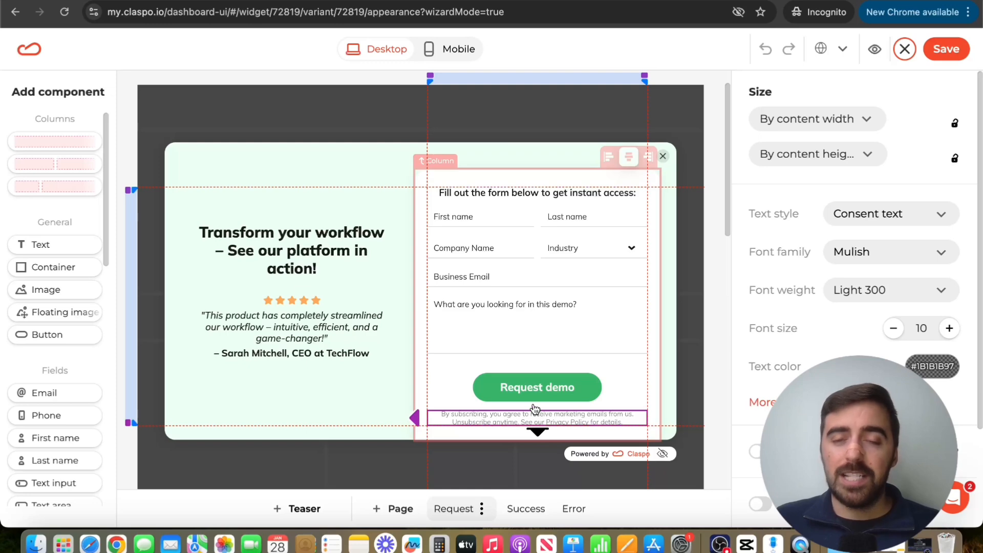
key("Delete")
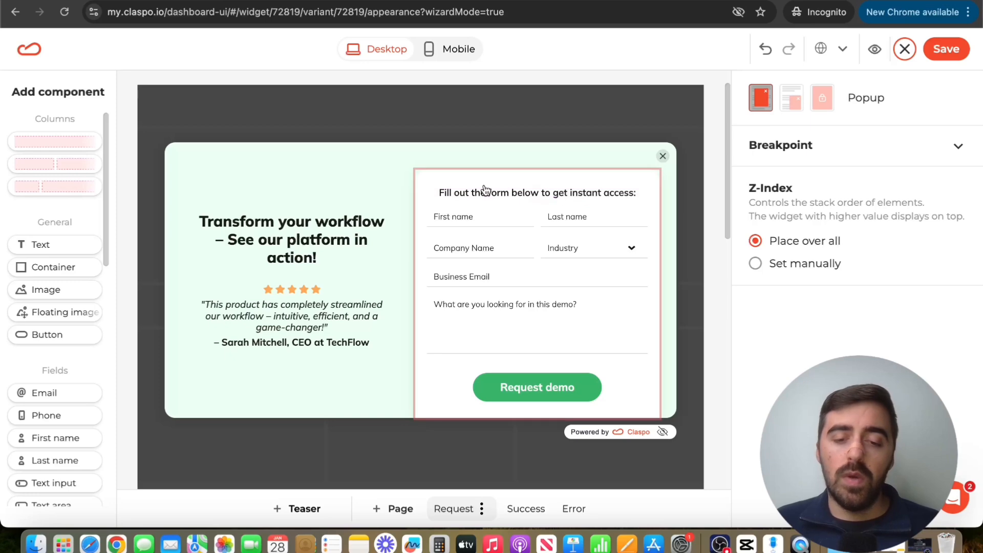
Step: Set the font size of the "Fill out the form below to get instant access:" heading to 18
left_click(513, 195)
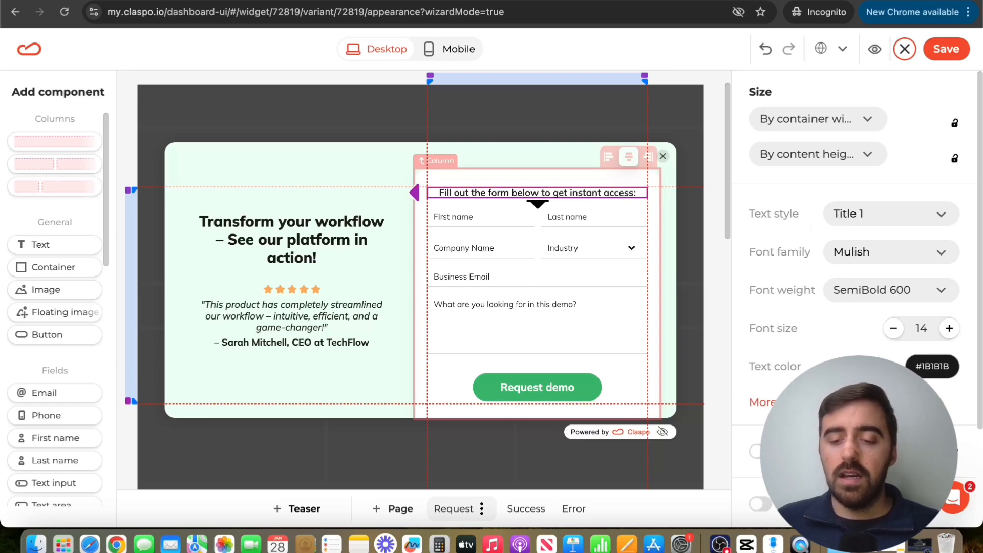
left_click(762, 402)
scroll(860, 256, "down", 3)
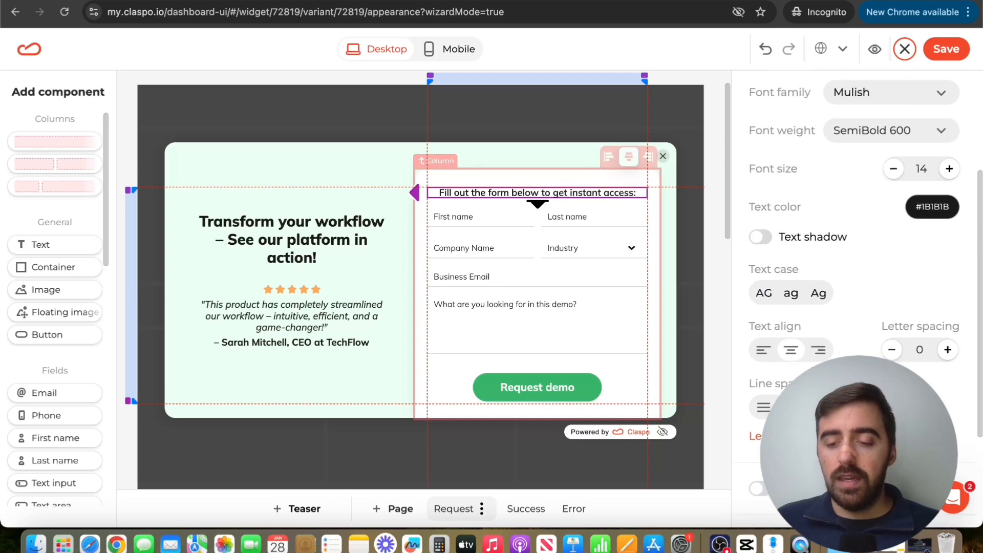
scroll(860, 255, "up", 3)
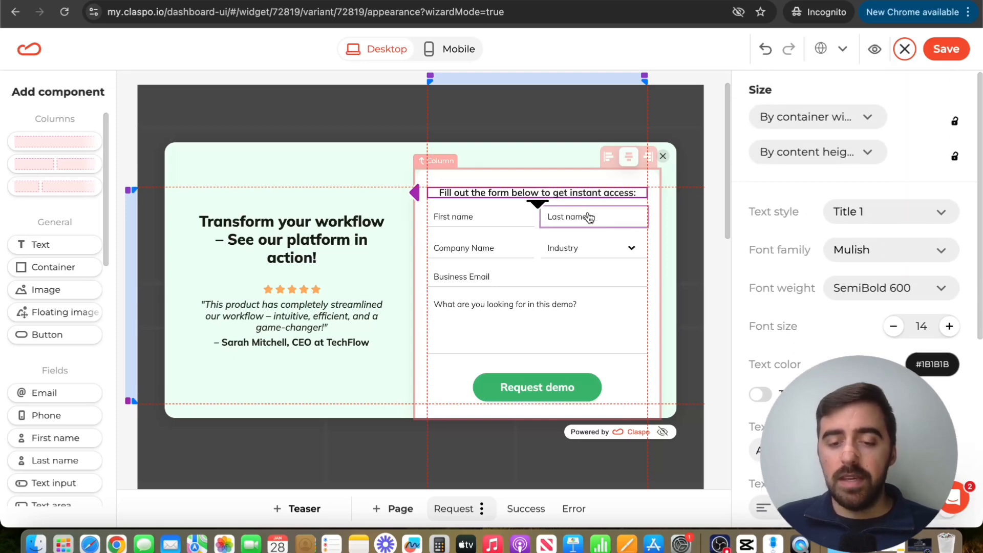
left_click(949, 326)
left_click(949, 326)
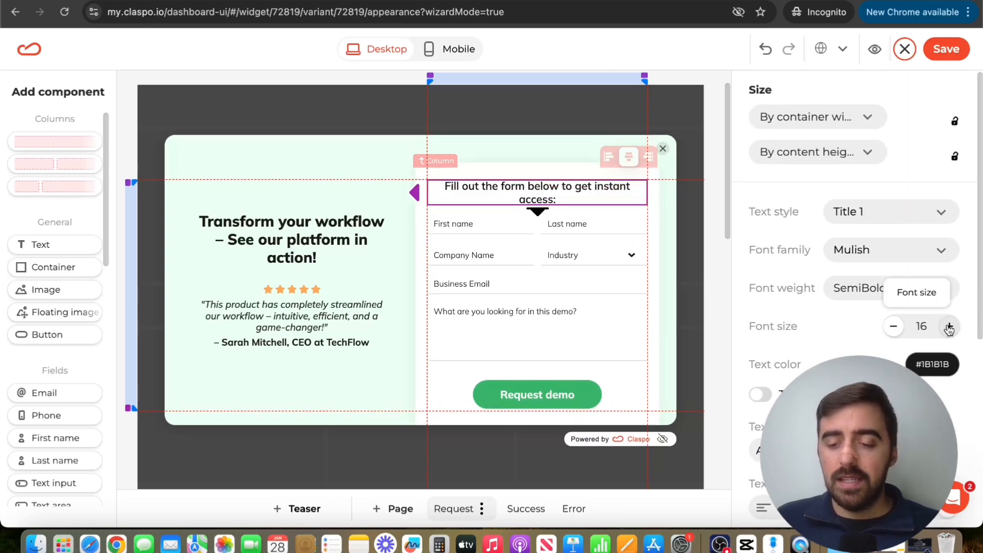
left_click(949, 326)
left_click(949, 327)
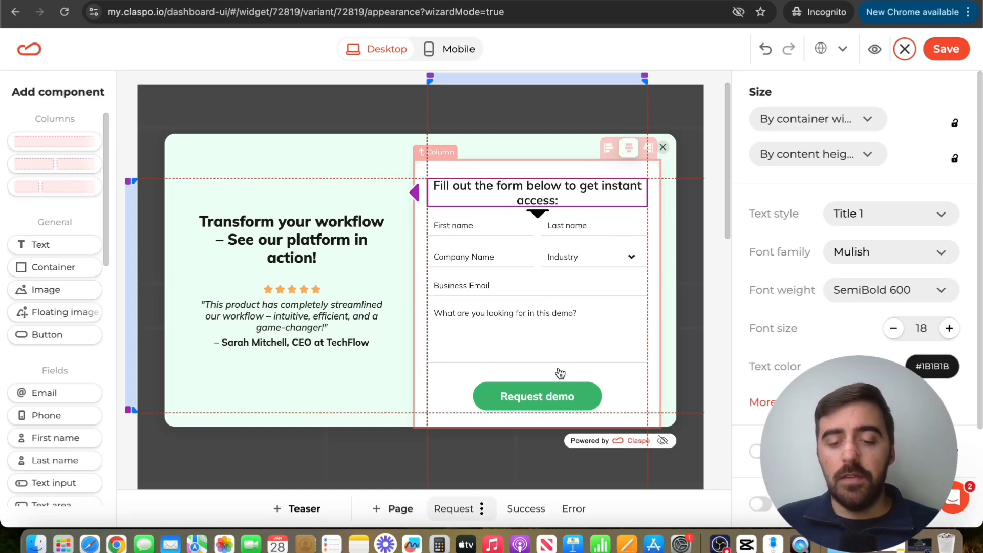
Step: Check the click action assigned to the Request demo button, then deselect the button
left_click(565, 398)
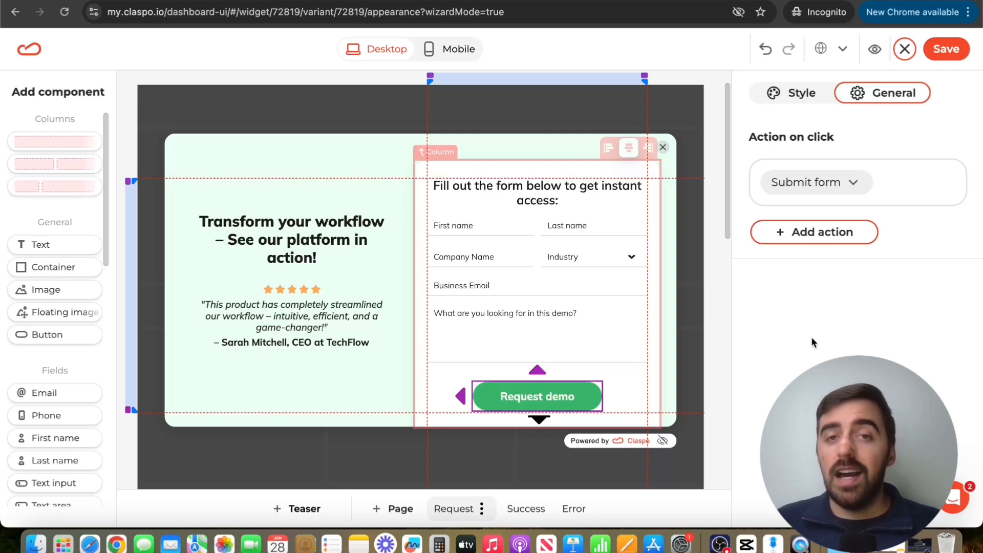
left_click(524, 97)
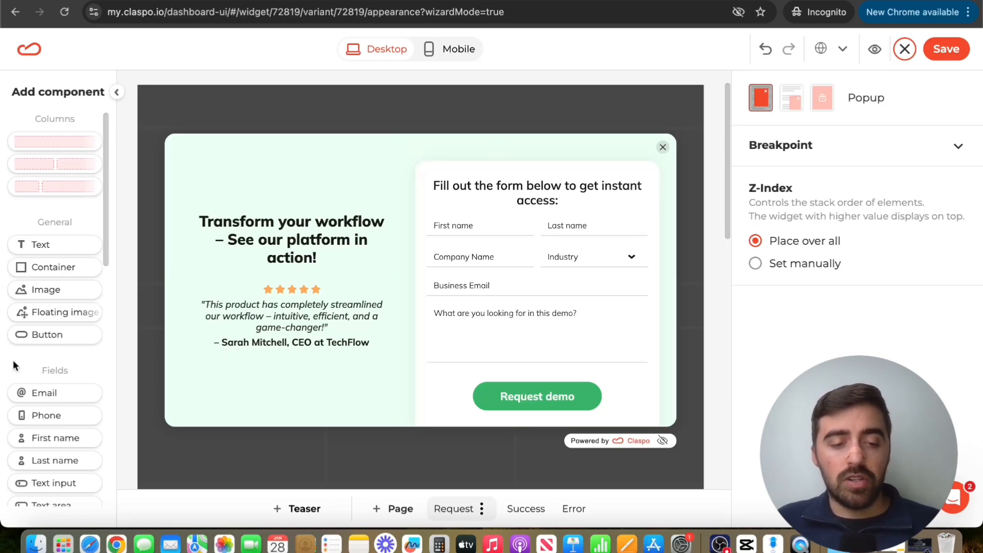
Step: Browse the available components and add a Social component beneath the testimonial's author line in the pop-up
scroll(69, 189, "down", 5)
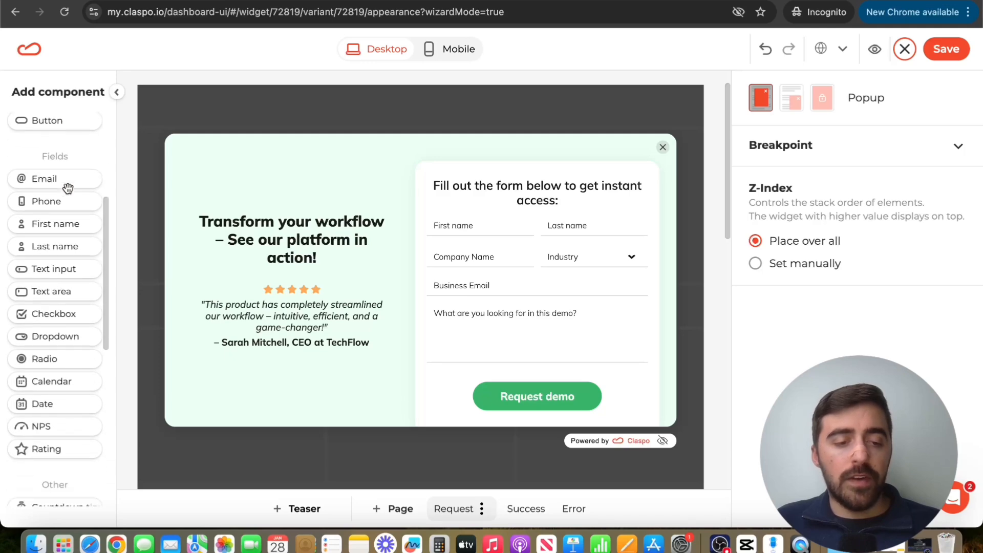
scroll(68, 188, "down", 2)
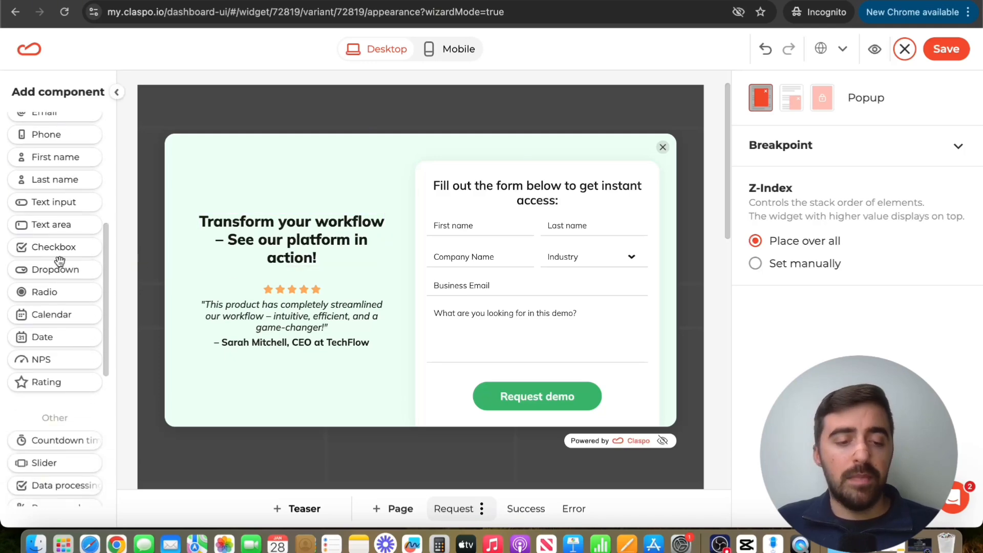
scroll(60, 261, "down", 4)
scroll(60, 261, "up", 10)
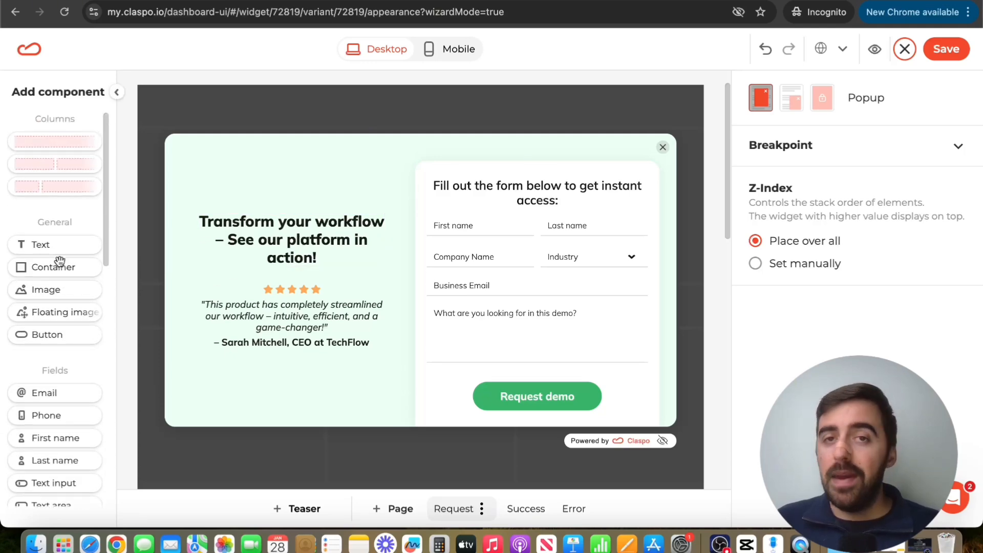
scroll(59, 261, "down", 1)
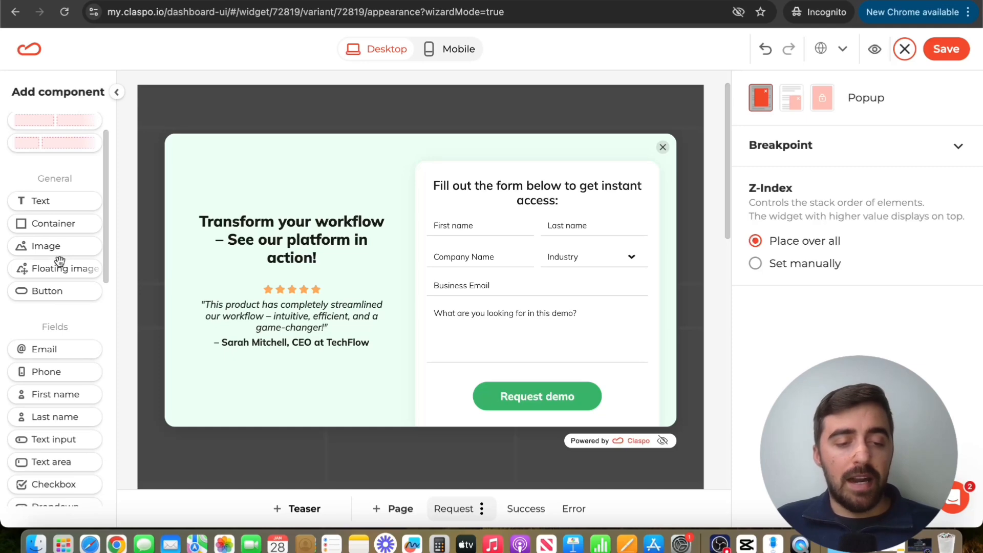
scroll(60, 261, "up", 1)
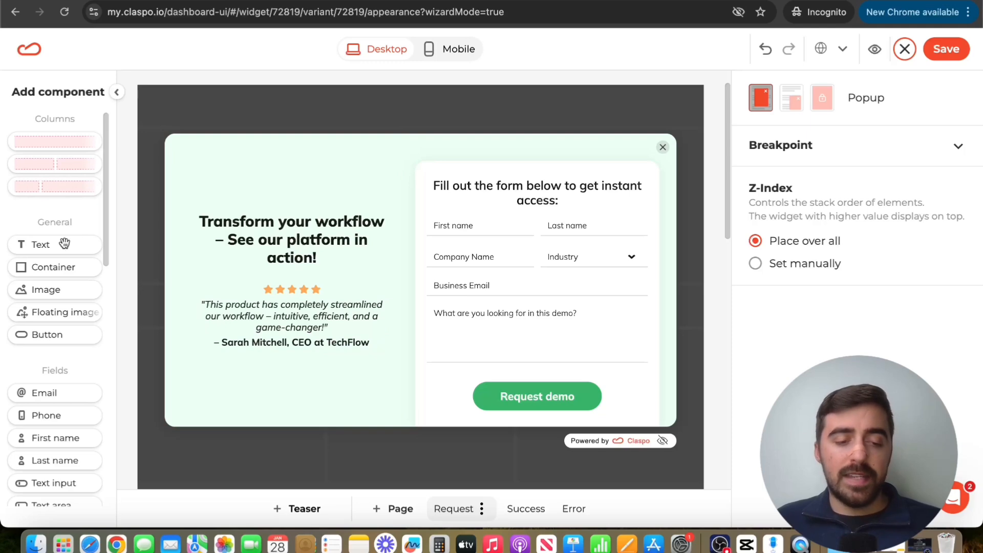
scroll(62, 241, "down", 6)
scroll(62, 241, "down", 5)
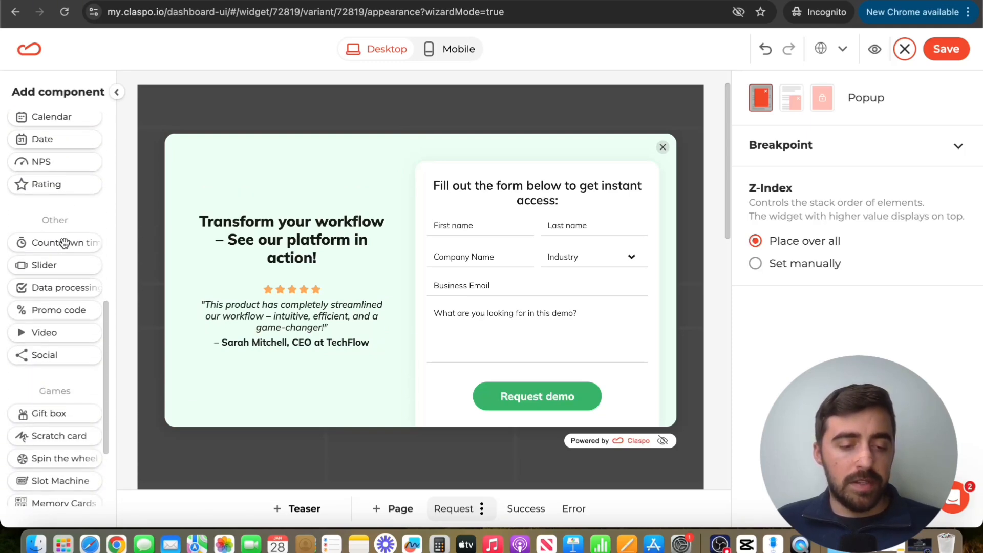
left_click_drag(43, 357, 281, 362)
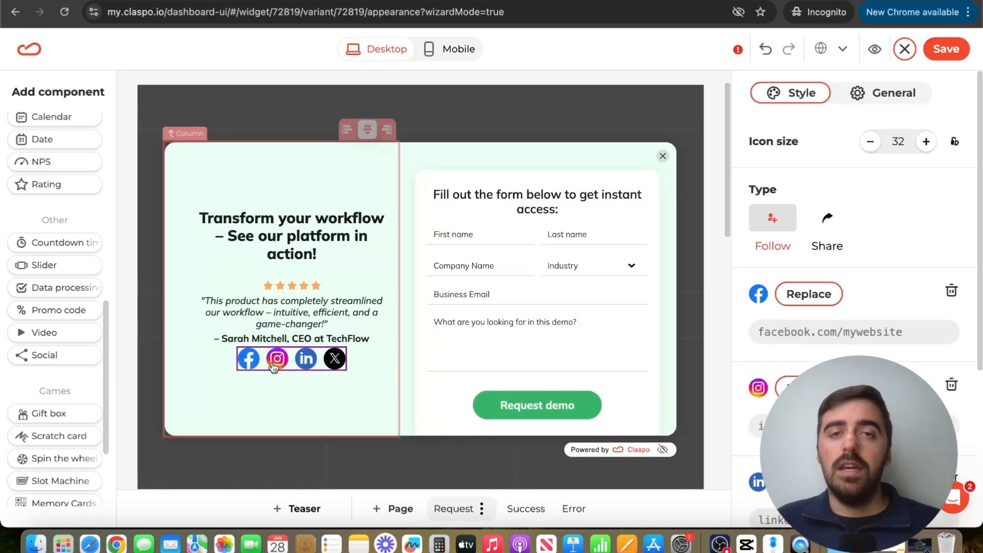
Step: Review the Social component's link settings, deselect it, and save the pop-up's appearance
scroll(849, 195, "down", 3)
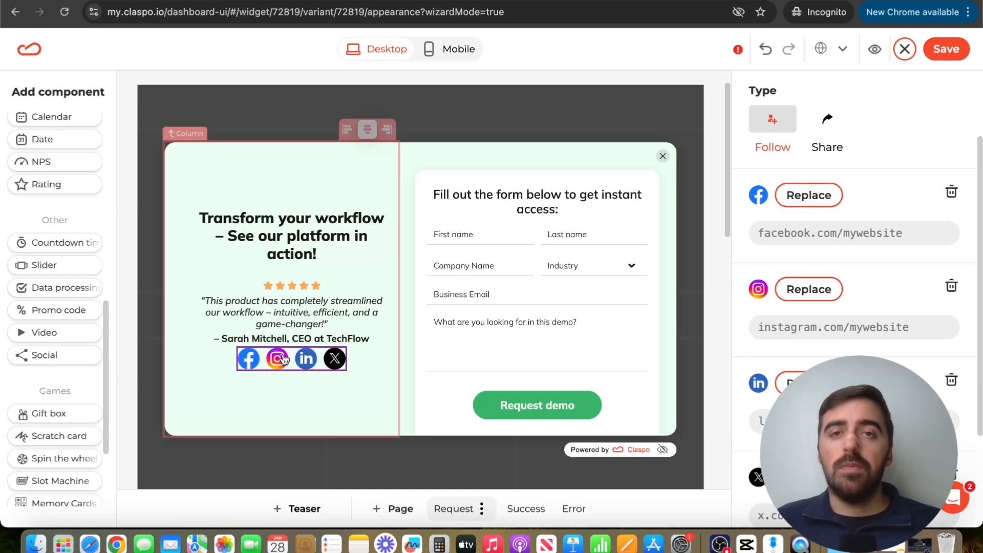
left_click(565, 67)
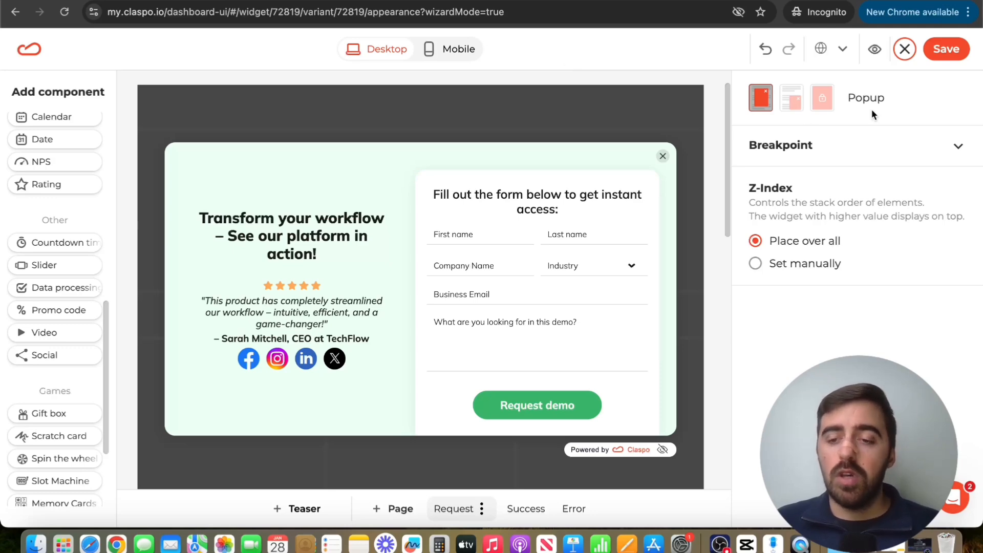
left_click(946, 50)
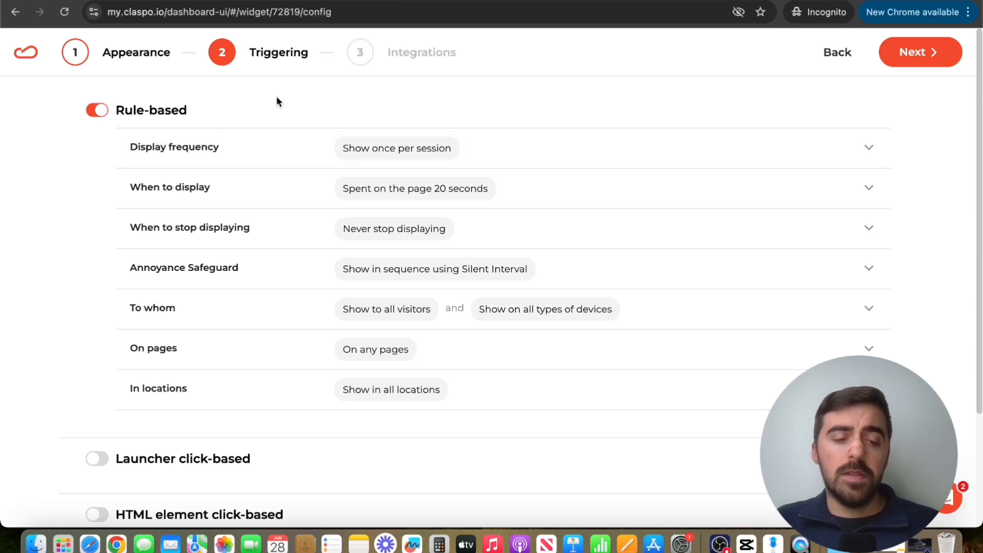
Step: Set the rule-based display frequency to Do not limit
left_click(243, 145)
left_click(191, 220)
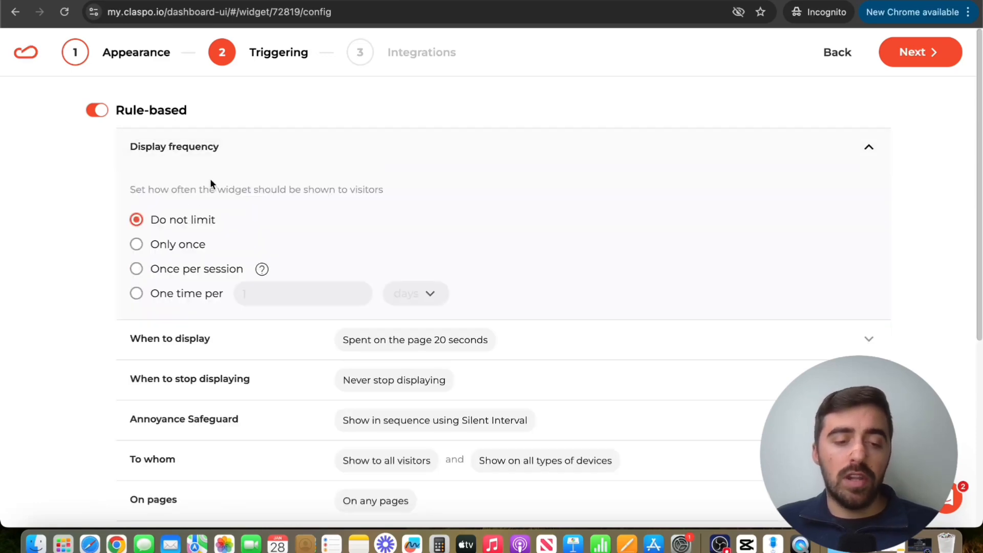
left_click(241, 148)
Step: Set when the pop-up displays to Immediately and continue to the Integrations stage
left_click(212, 190)
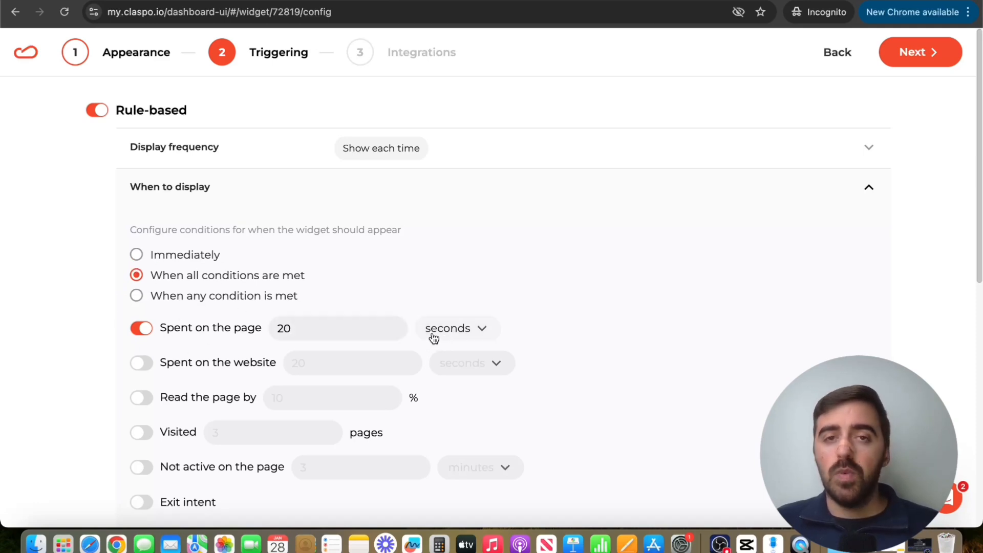
scroll(434, 338, "down", 3)
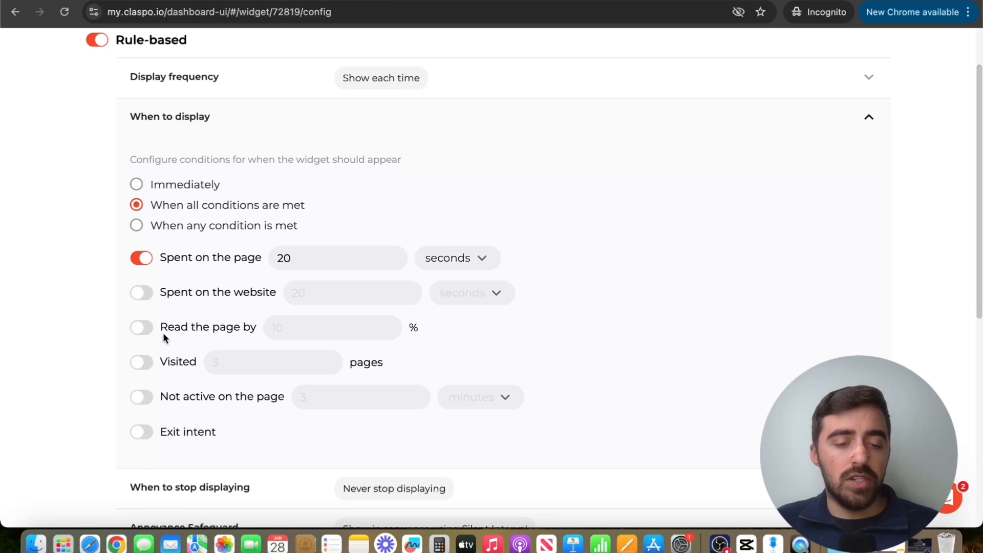
scroll(157, 372, "up", 1)
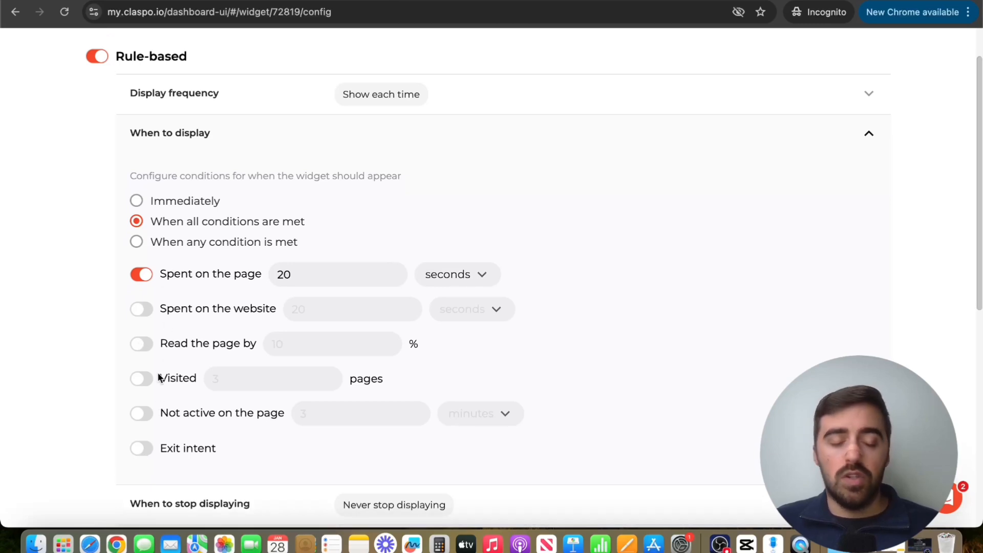
left_click(173, 201)
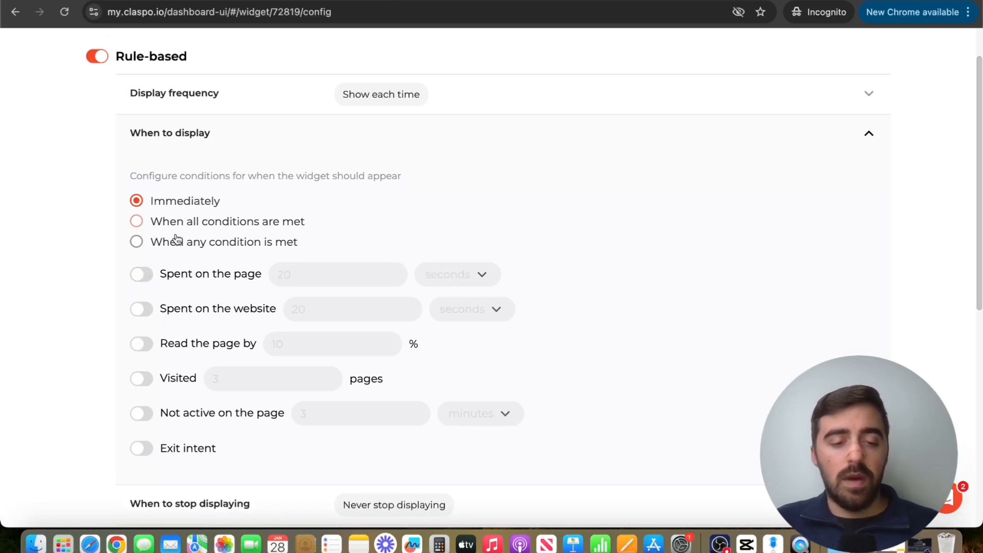
scroll(198, 314, "up", 3)
left_click(440, 199)
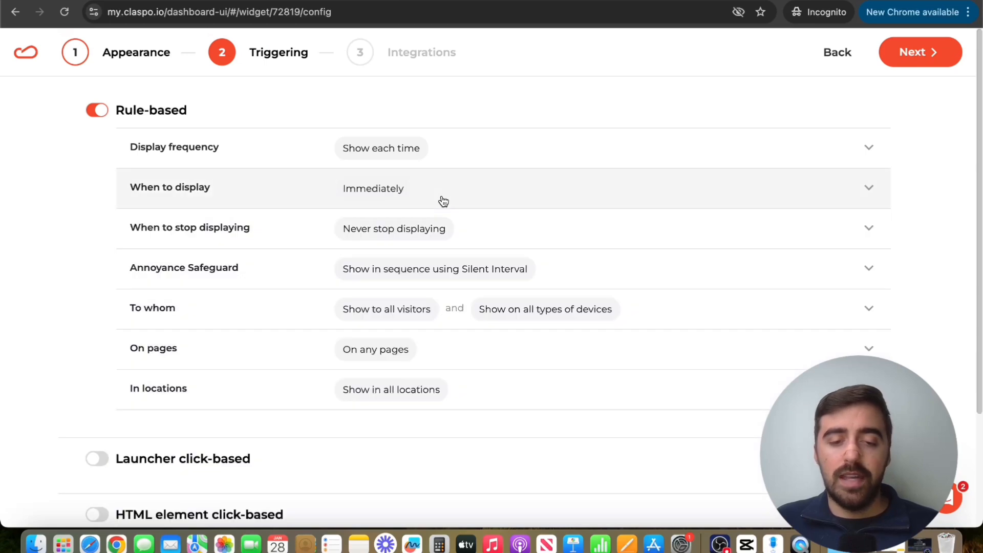
left_click(916, 60)
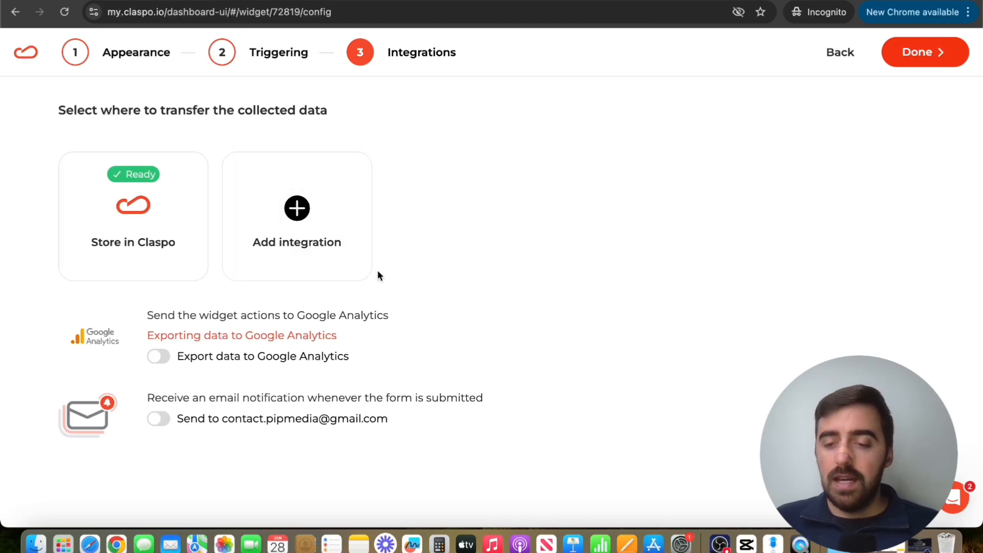
Step: Finish the integrations stage with only Store in Claspo, then set the new widget's status to Published and save it
left_click(921, 70)
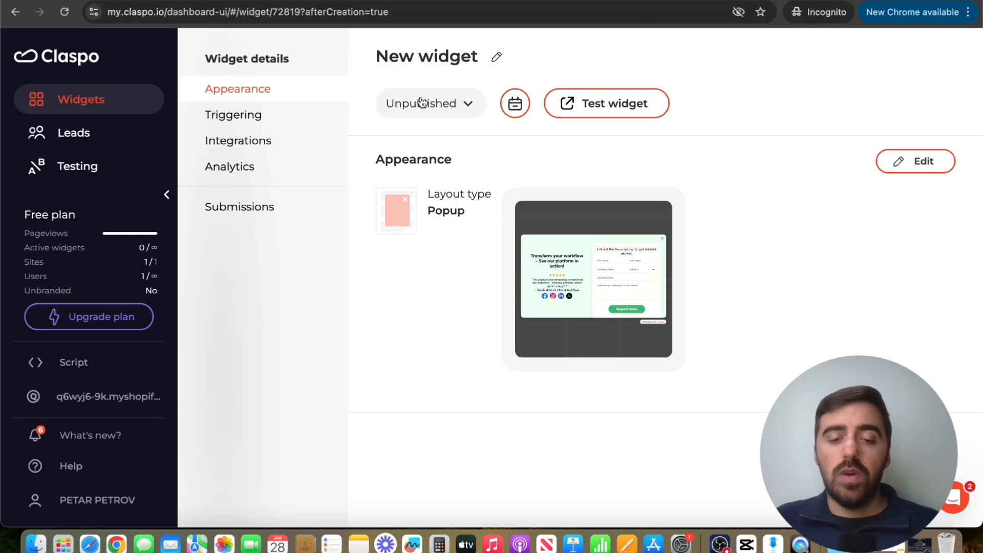
left_click(432, 114)
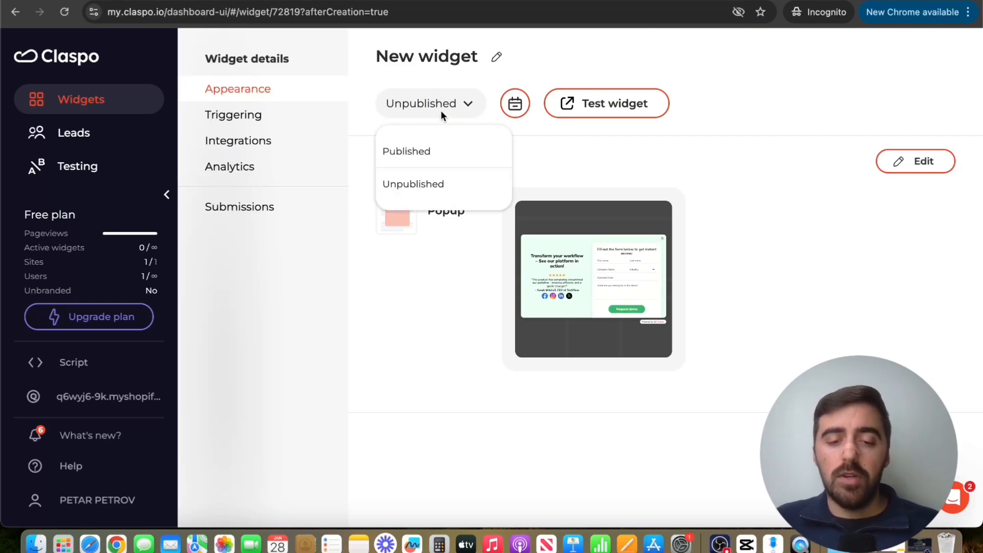
left_click(408, 152)
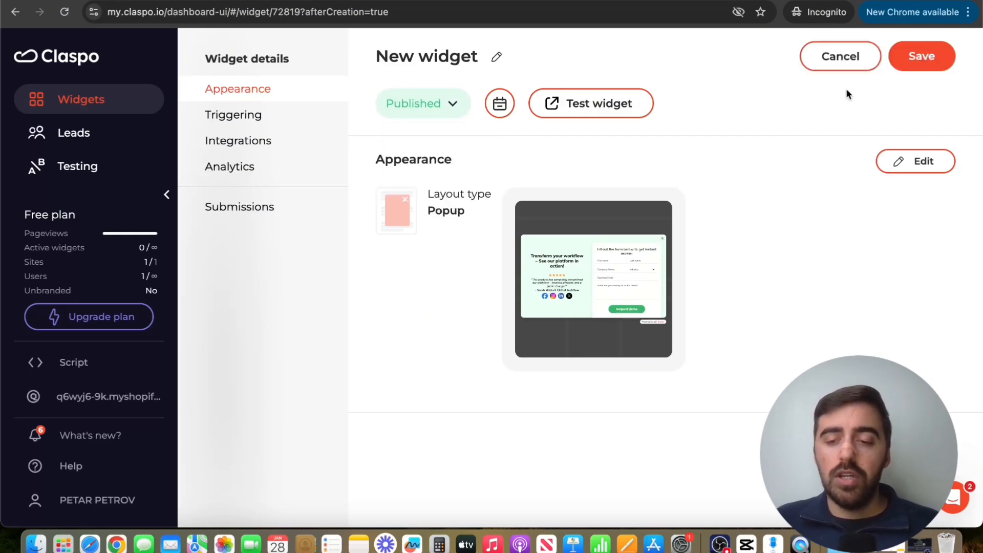
left_click(931, 54)
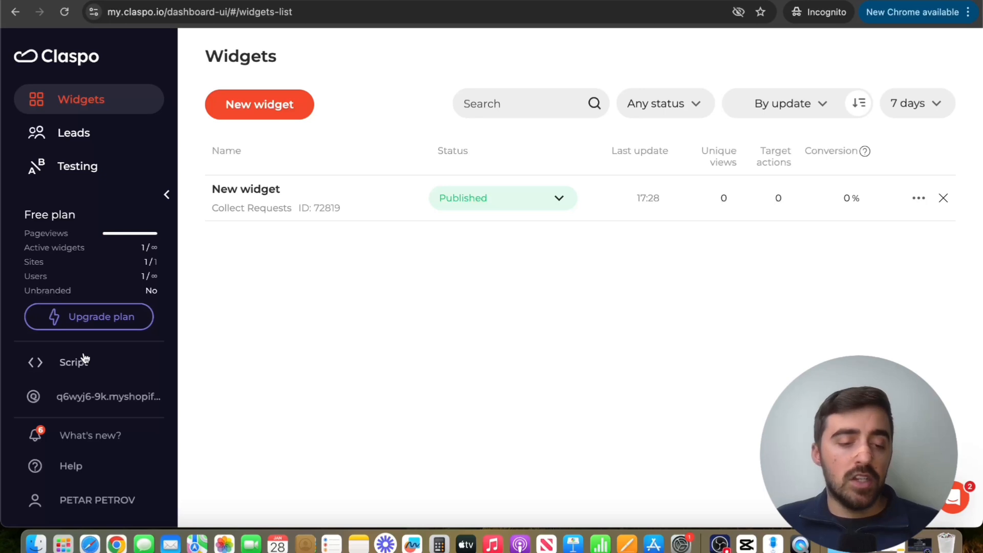
Step: Open the site's install script page and copy the Claspo script
left_click(93, 371)
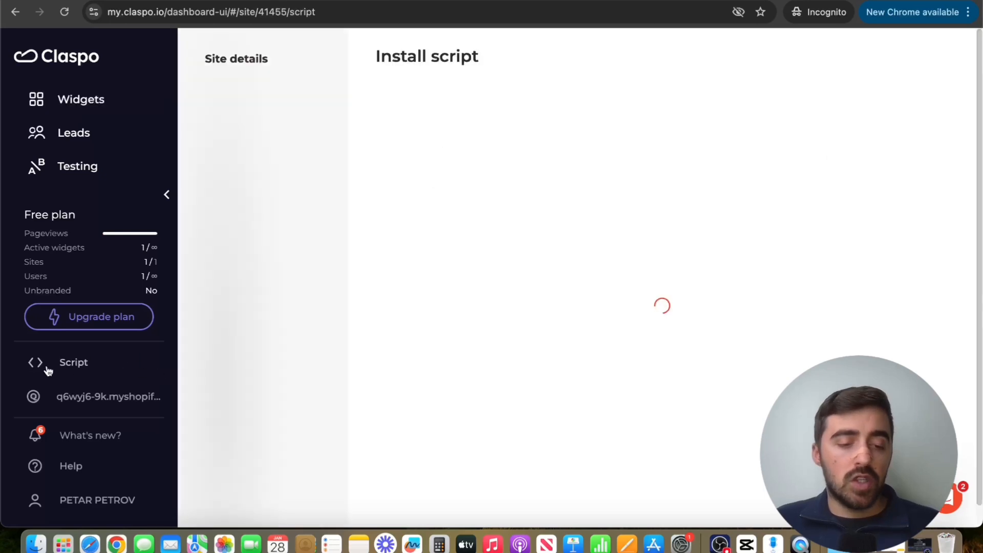
left_click(458, 460)
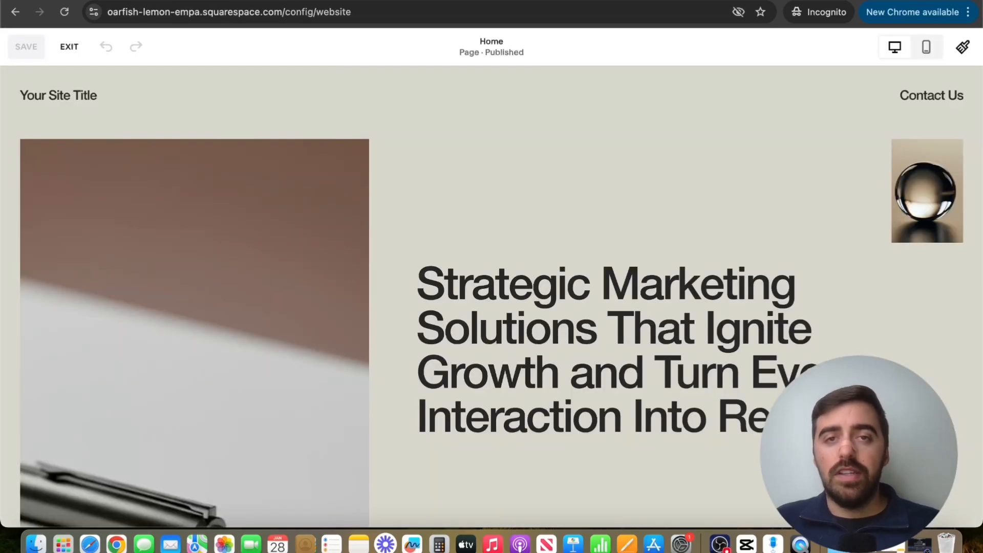
Step: In the Squarespace editor, search the blocks for "code" and add a Code block to the home page's first section
mouse_move(227, 127)
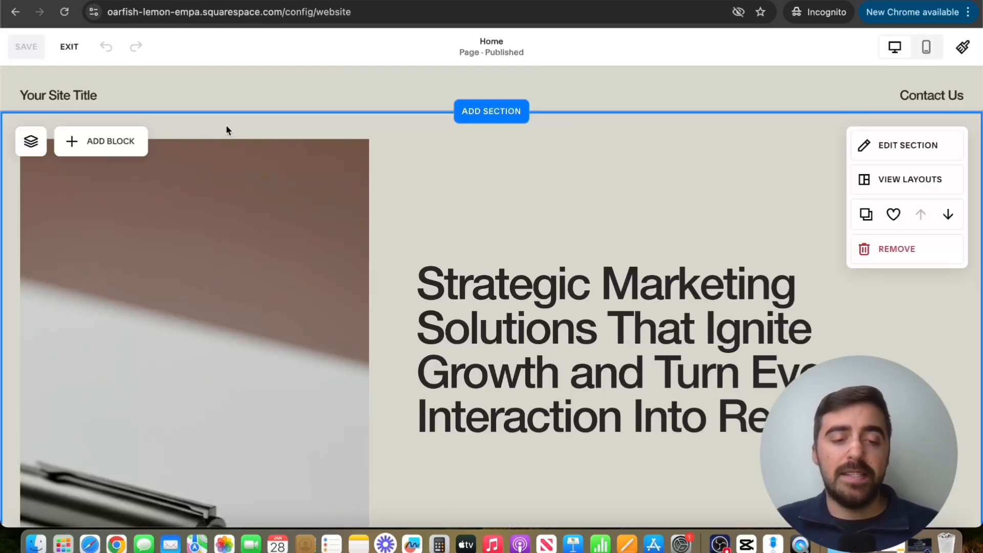
left_click(104, 144)
left_click(95, 146)
type("c")
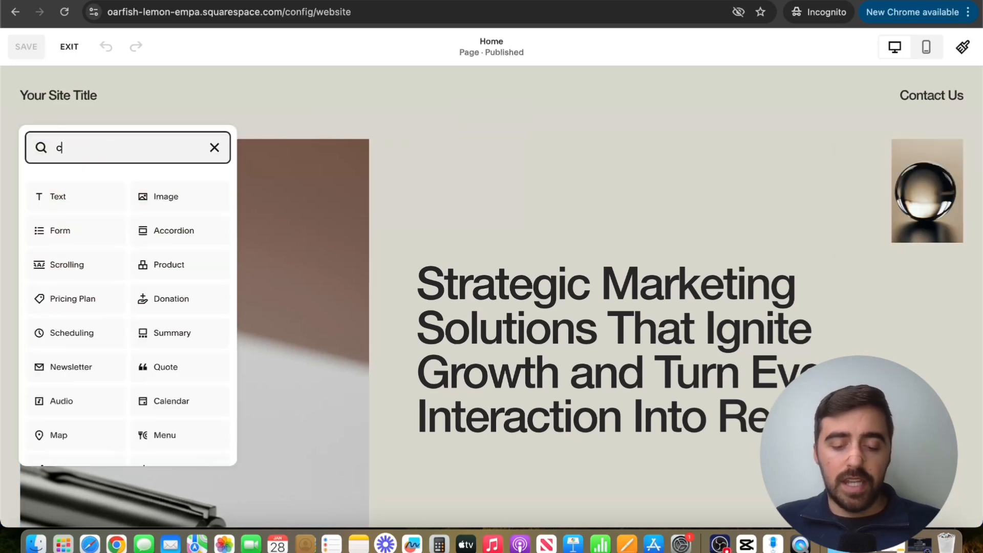
type("ode")
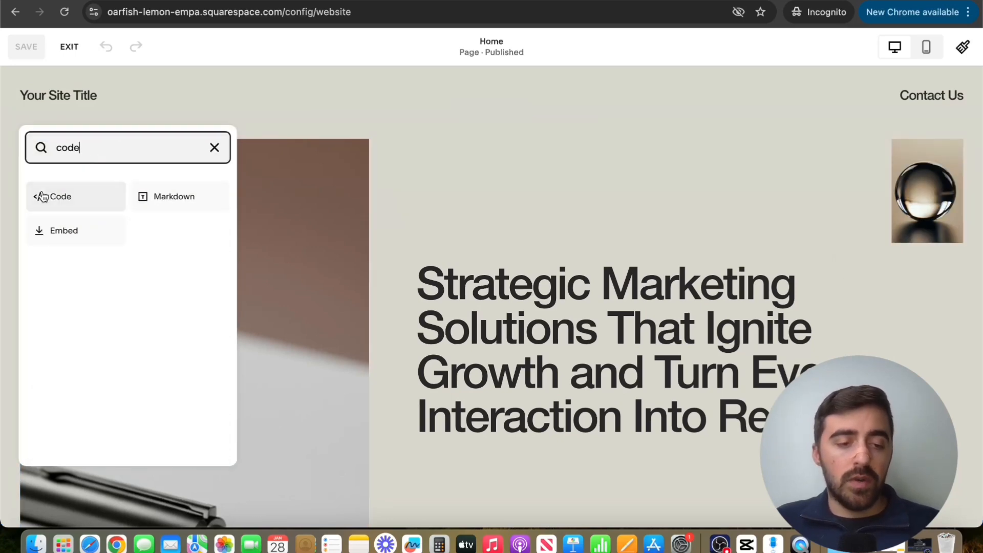
left_click(79, 202)
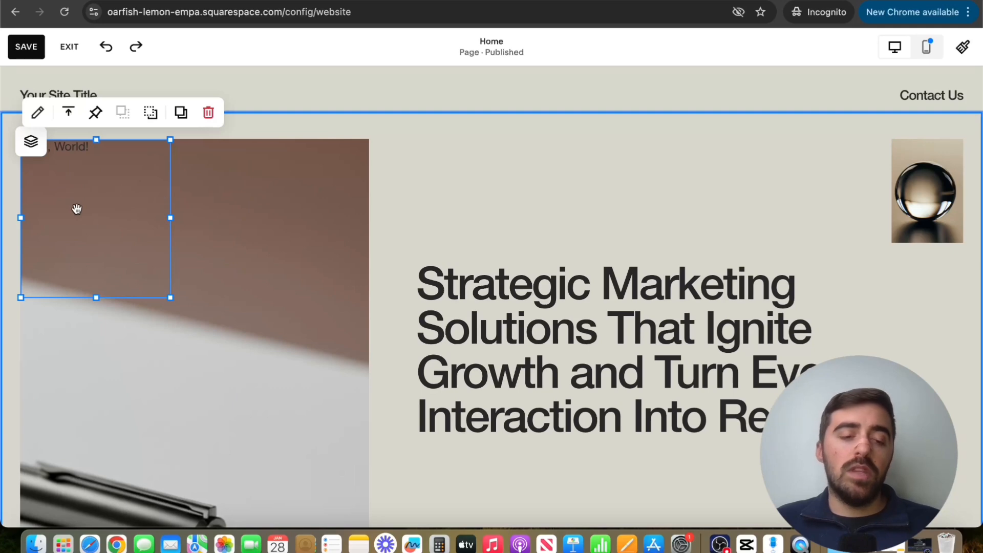
Step: Replace the Code block's default HTML with the copied Claspo script and save the home page
double_click(89, 183)
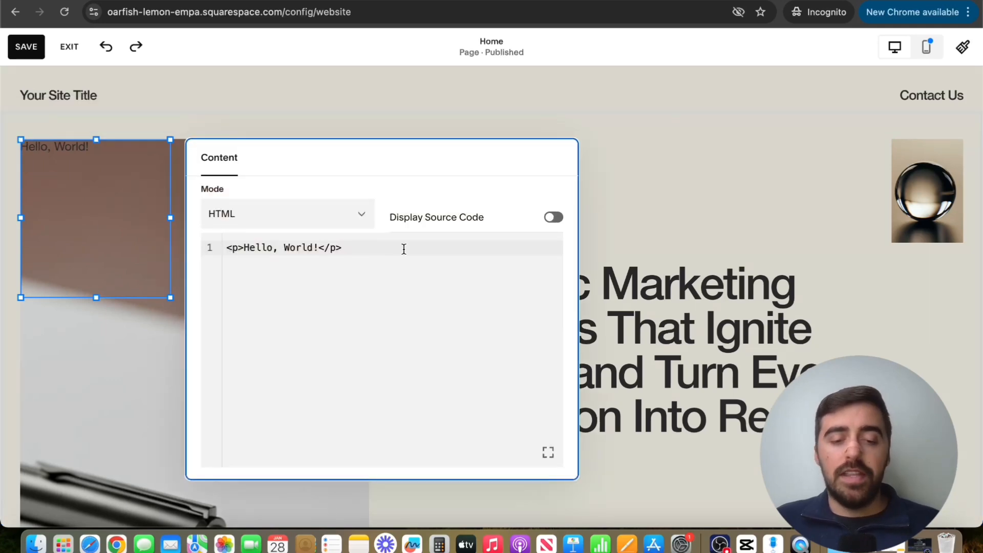
left_click(389, 299)
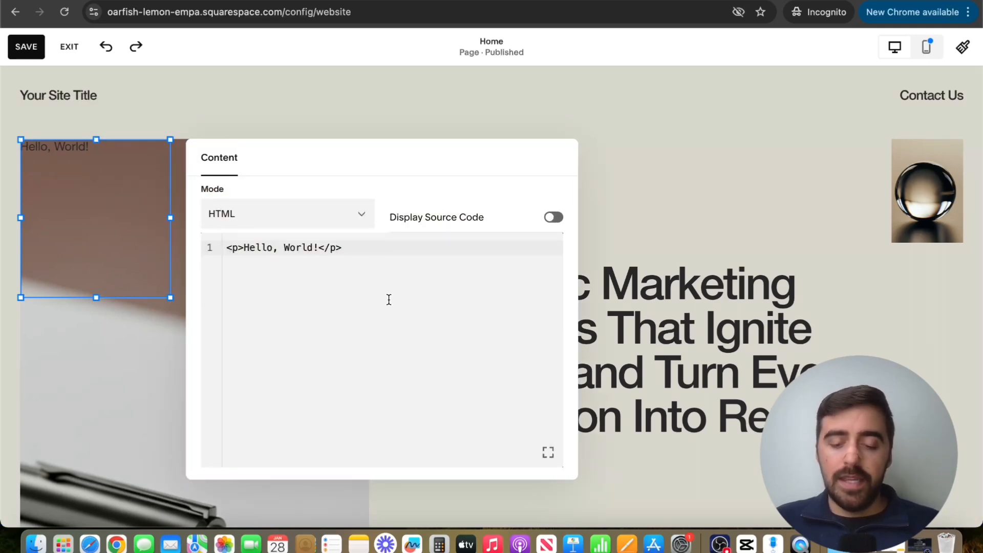
key("super+a")
key("BackSpace")
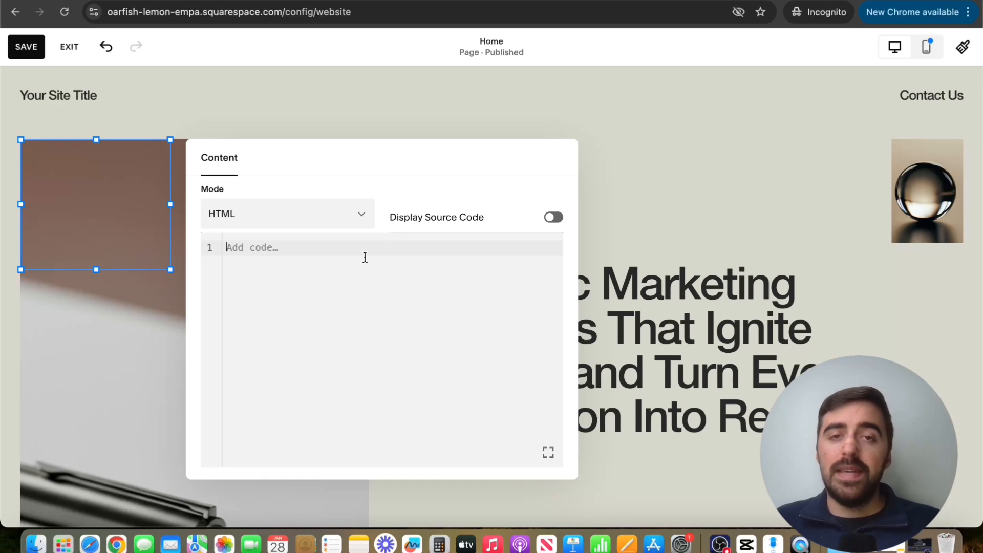
key("super+v")
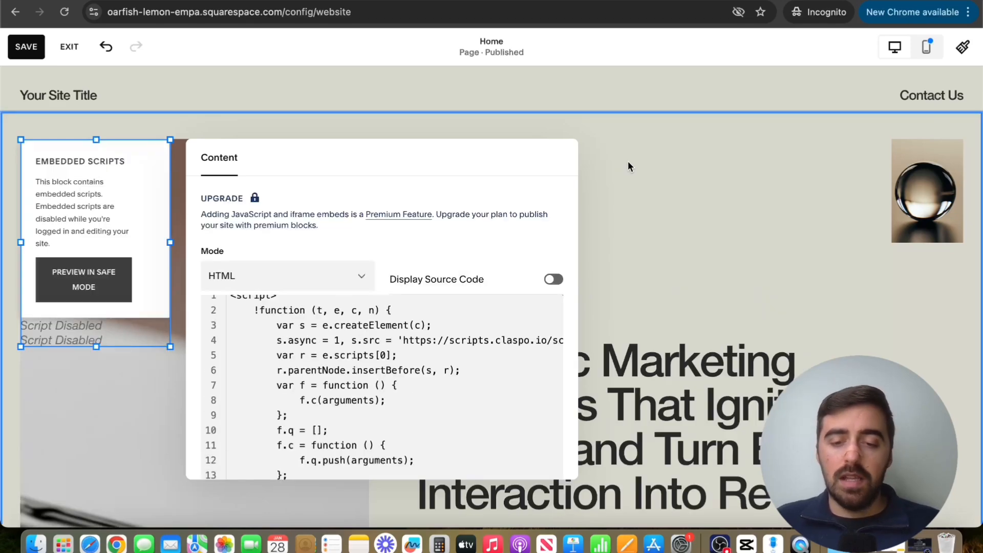
left_click(628, 162)
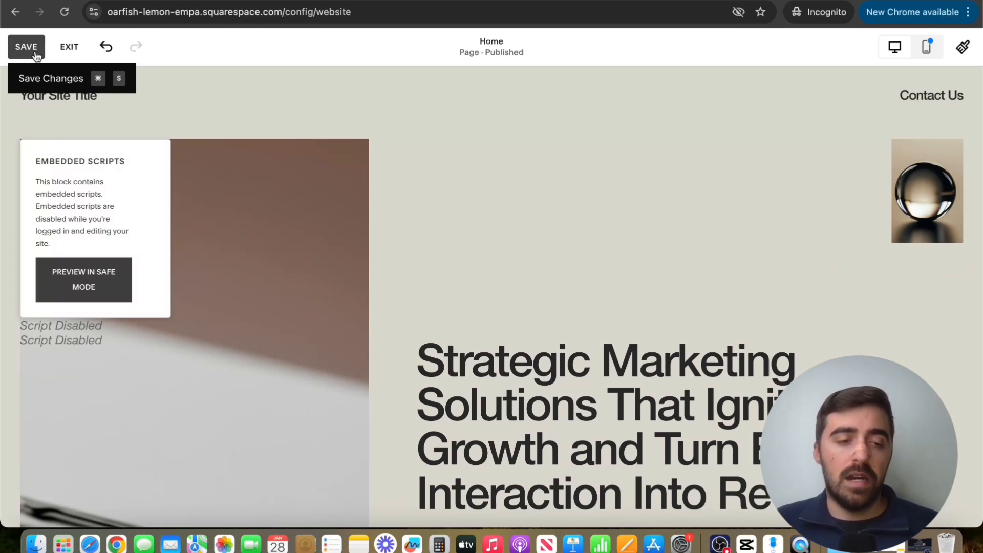
left_click(35, 53)
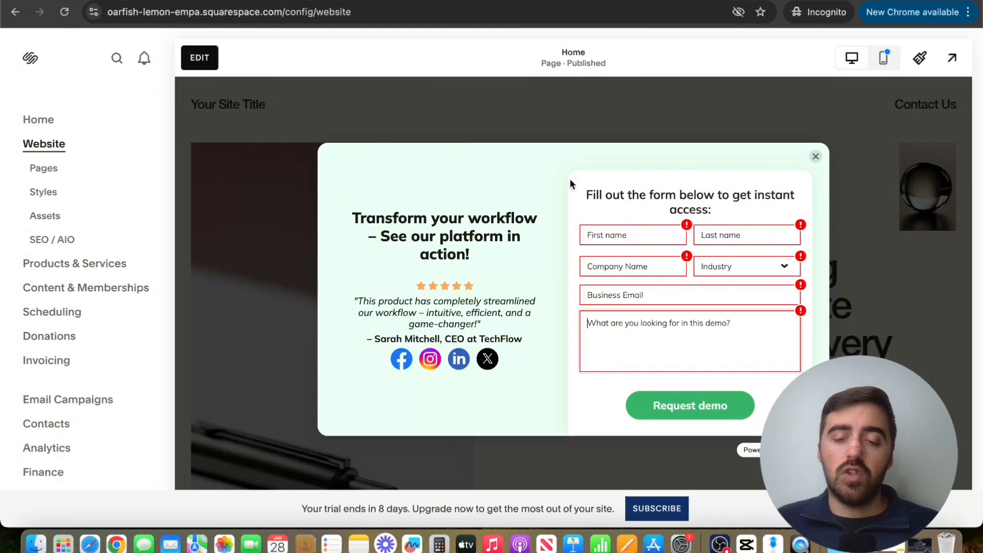